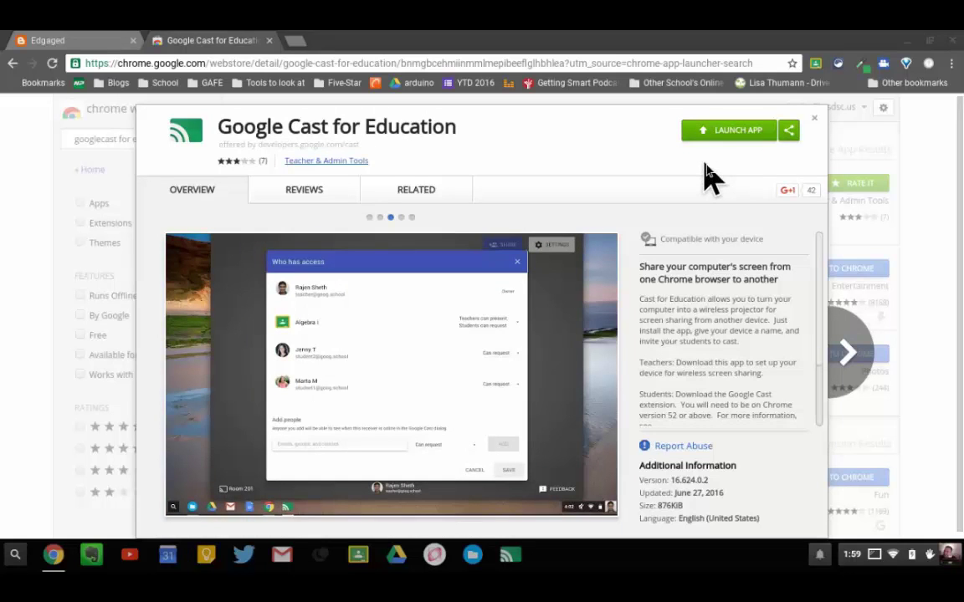
- Search the launcher for 'google cast', unpin Google Cast for Education, then re-pin it to the shelf
click(16, 555)
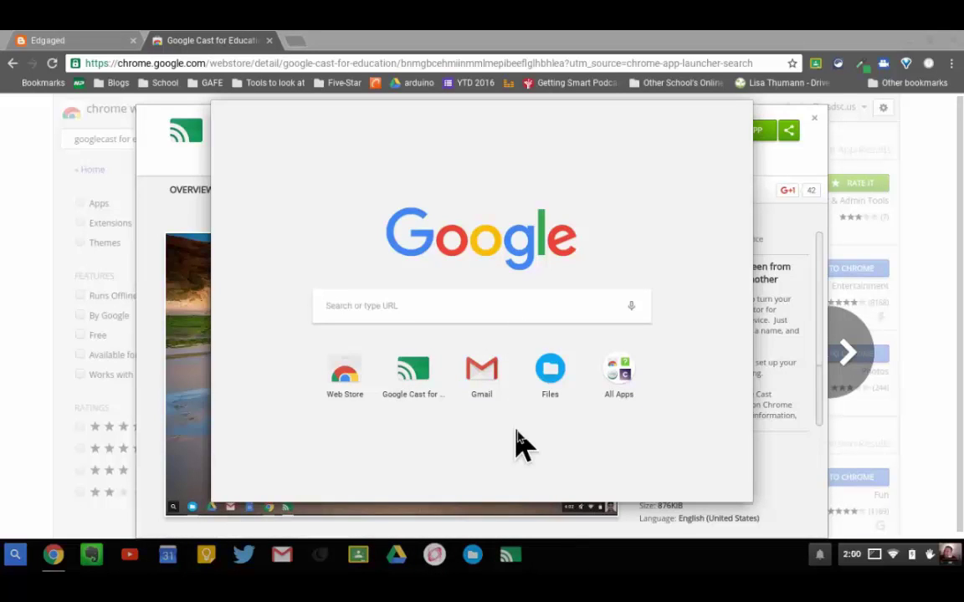
text(google cast)
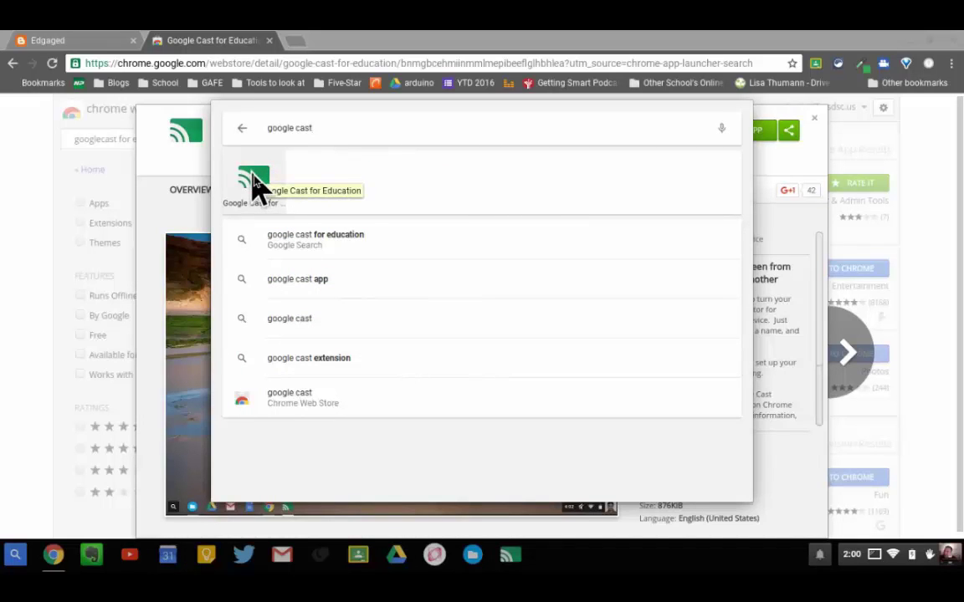
right_click(255, 186)
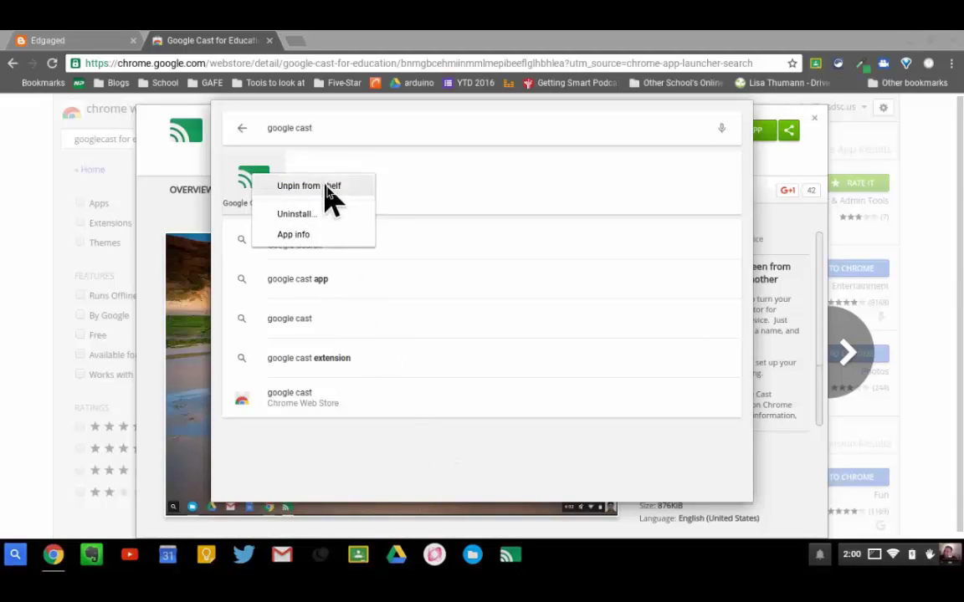
click(324, 188)
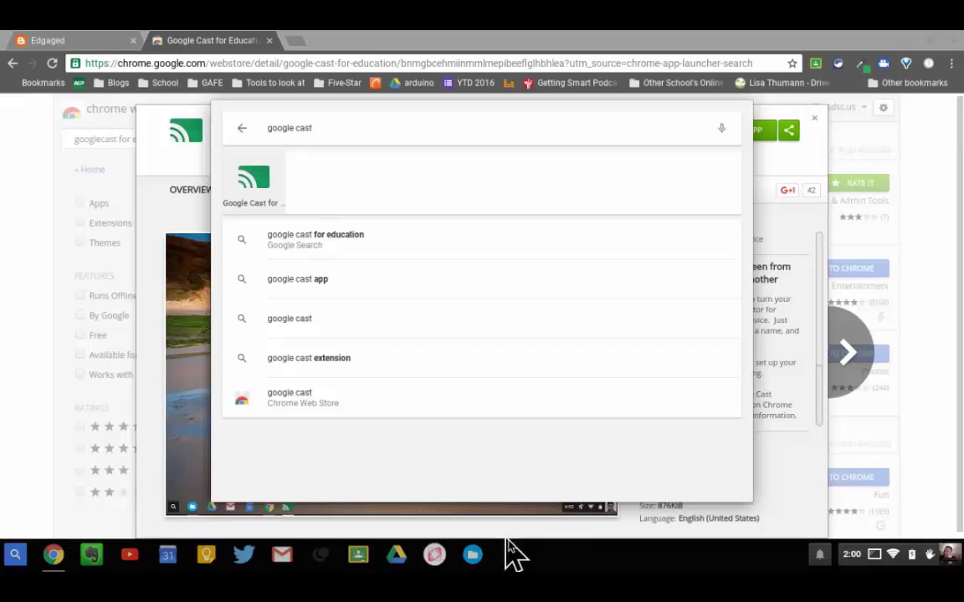
right_click(261, 189)
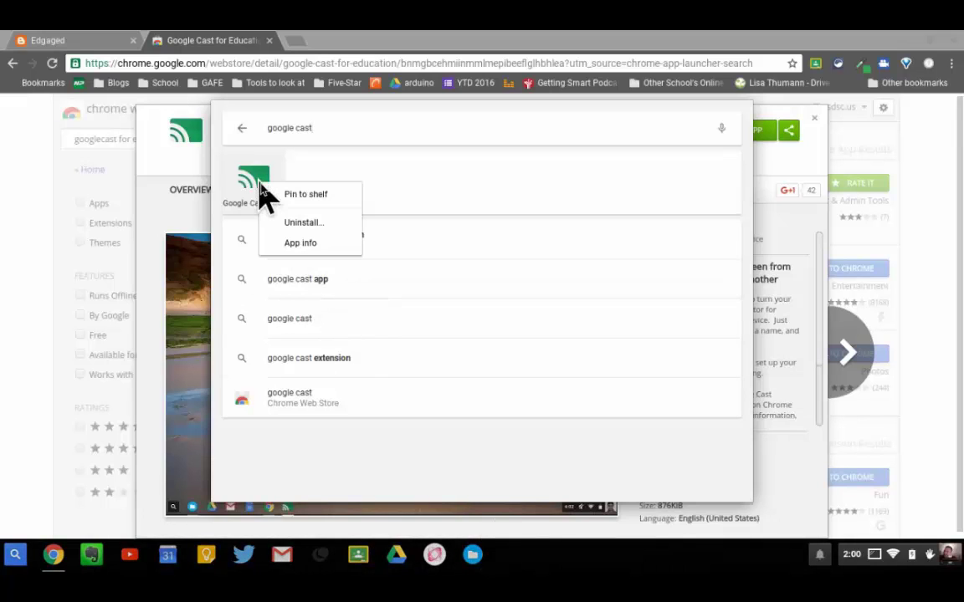
click(293, 199)
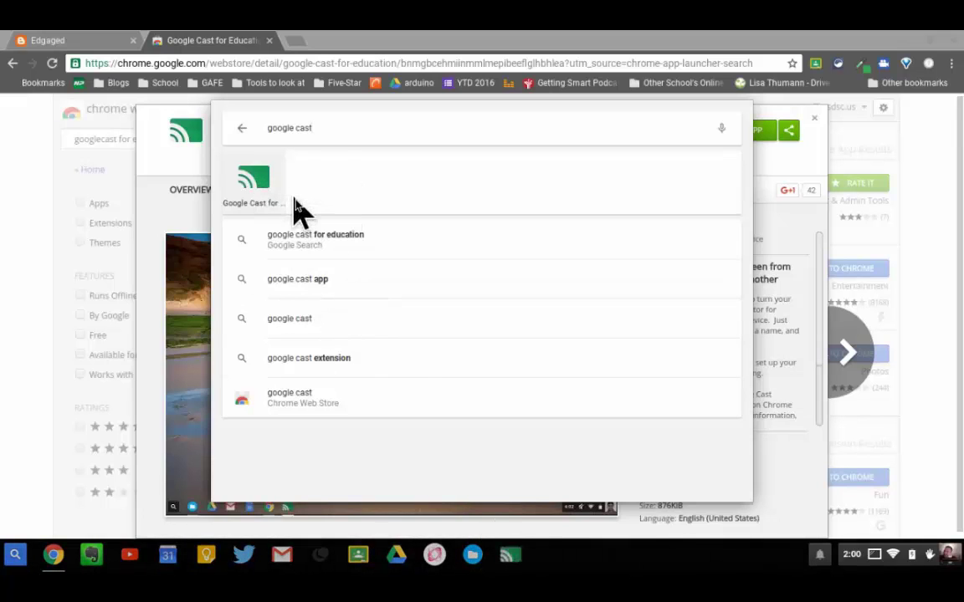
click(548, 564)
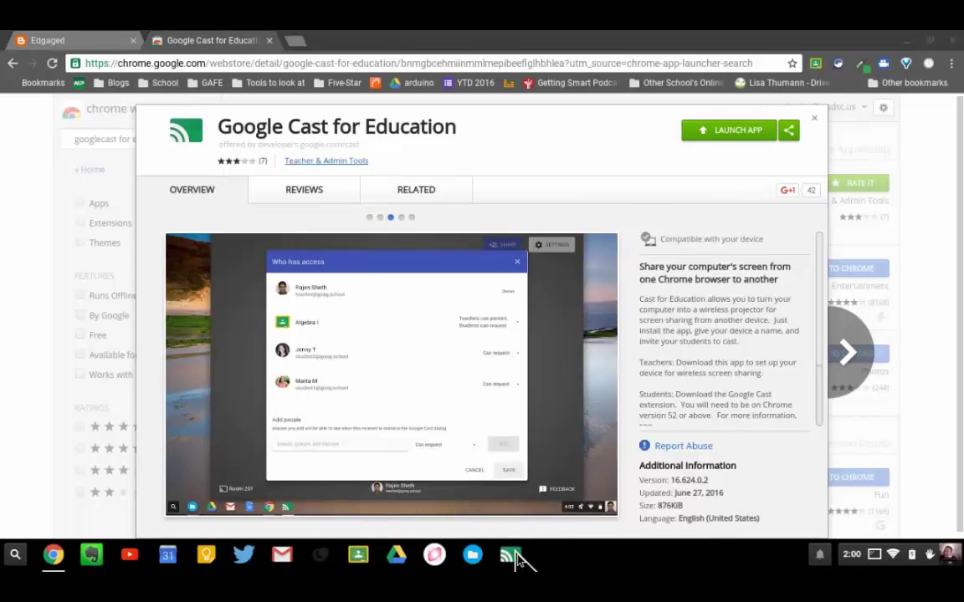
- Launch Google Cast for Education and save its settings with automatic full screen for new presentations
click(512, 557)
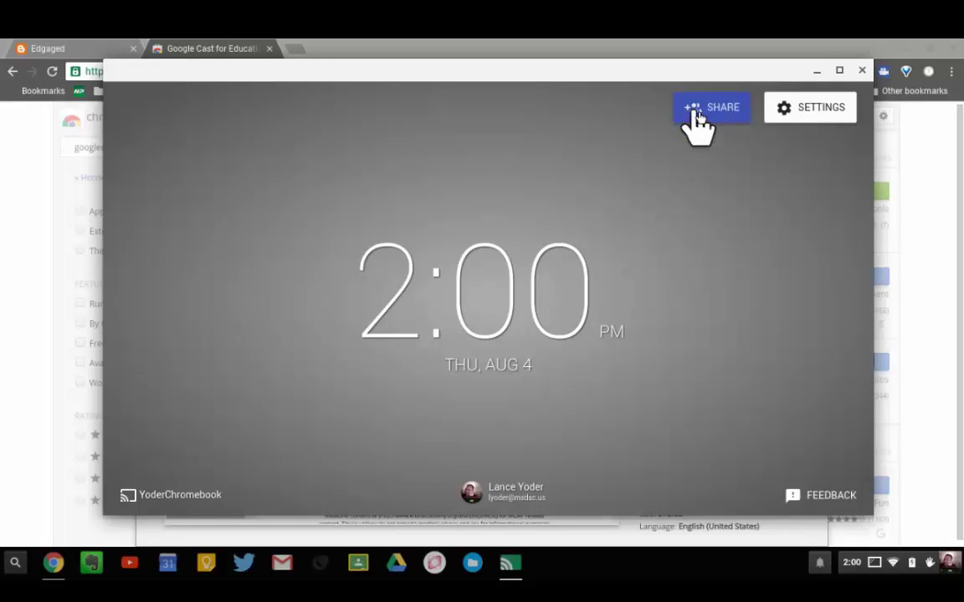
click(799, 104)
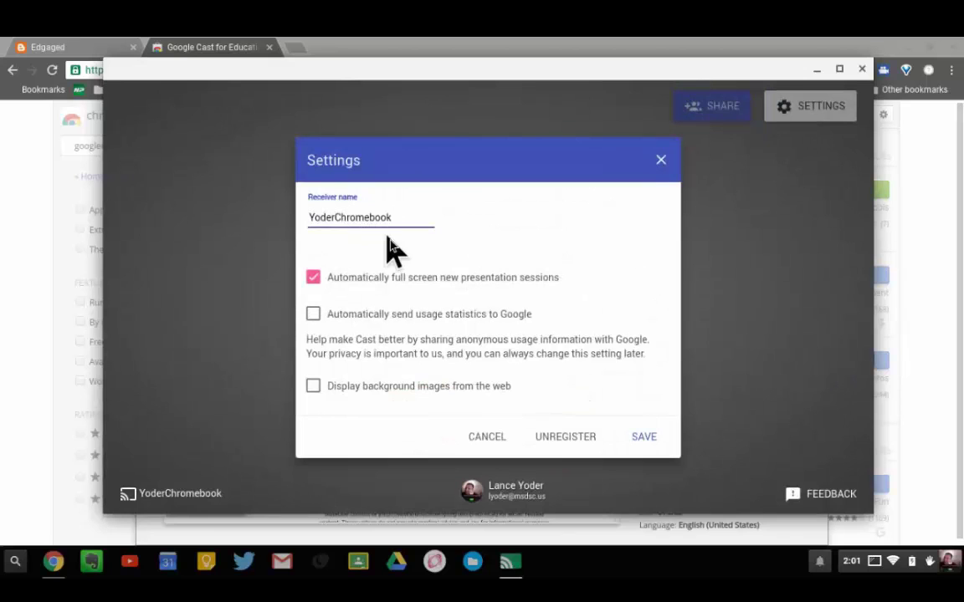
click(650, 436)
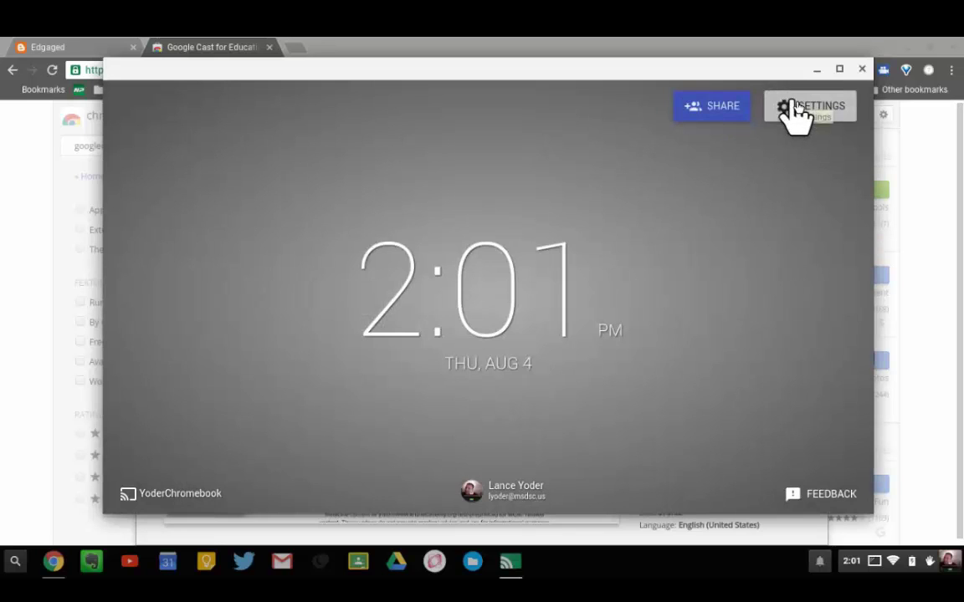
- Share the receiver with the student's e-mail address at Can request permission
click(720, 117)
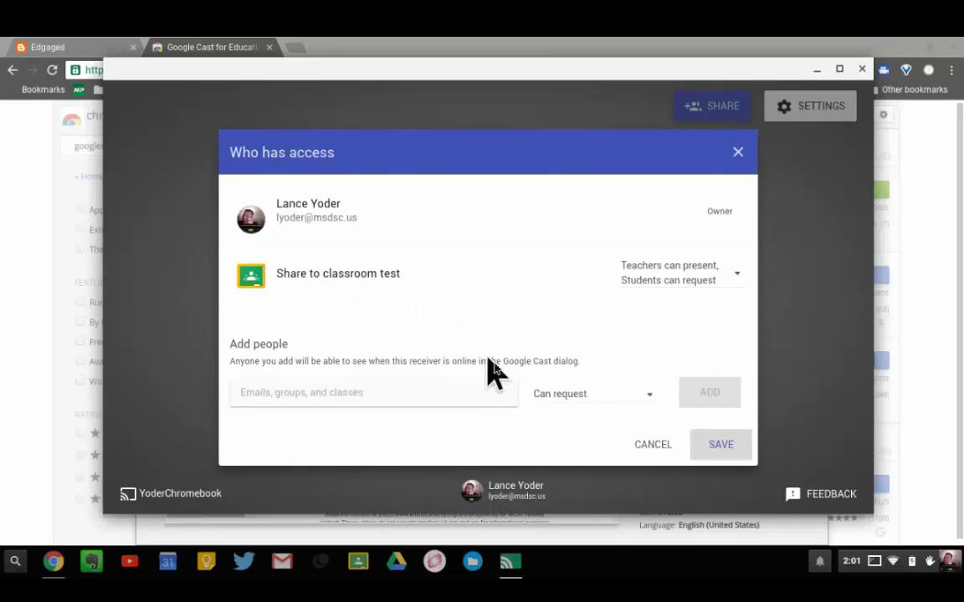
click(455, 398)
scroll(416, 289, down, 8)
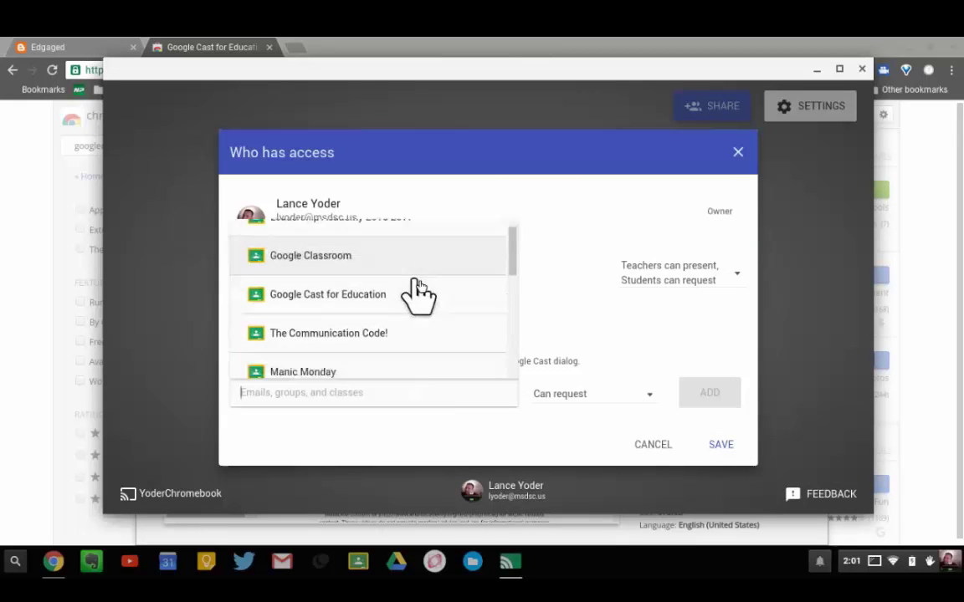
scroll(416, 289, up, 8)
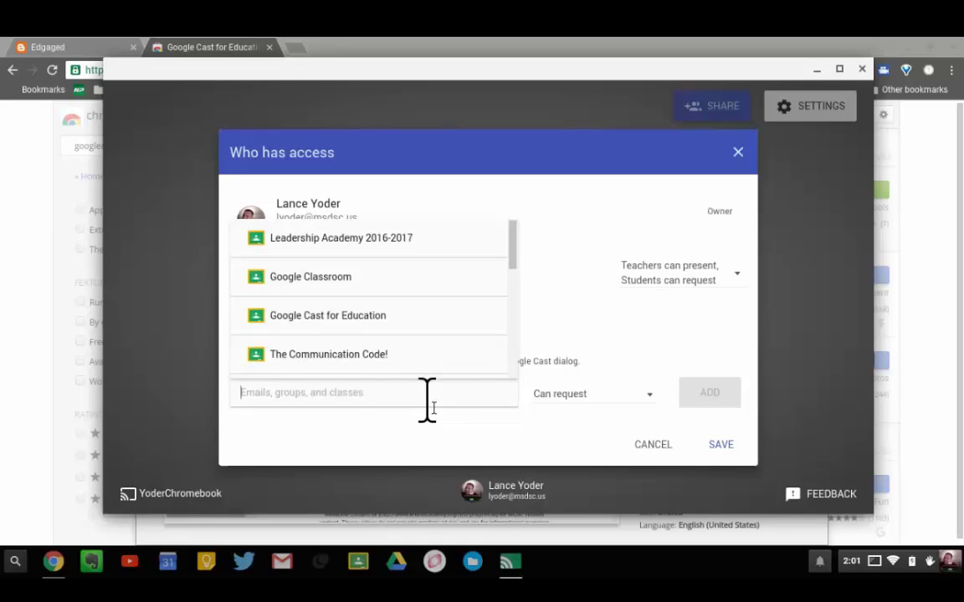
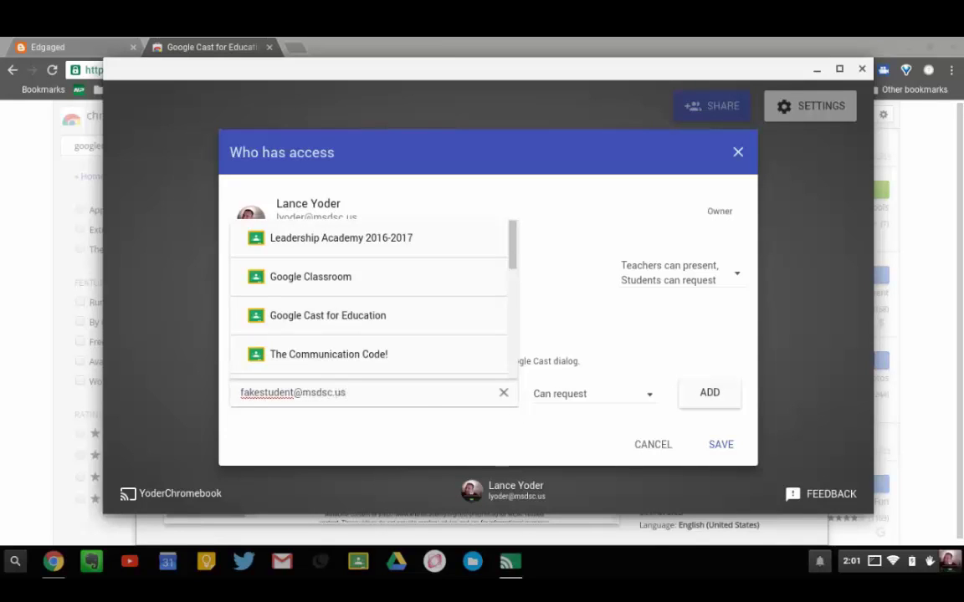
click(523, 443)
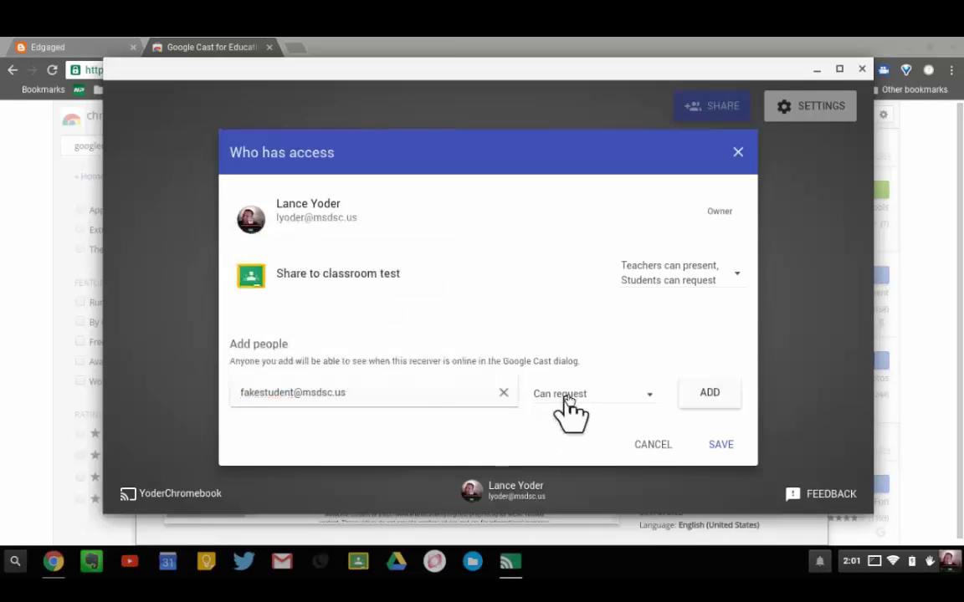
click(623, 406)
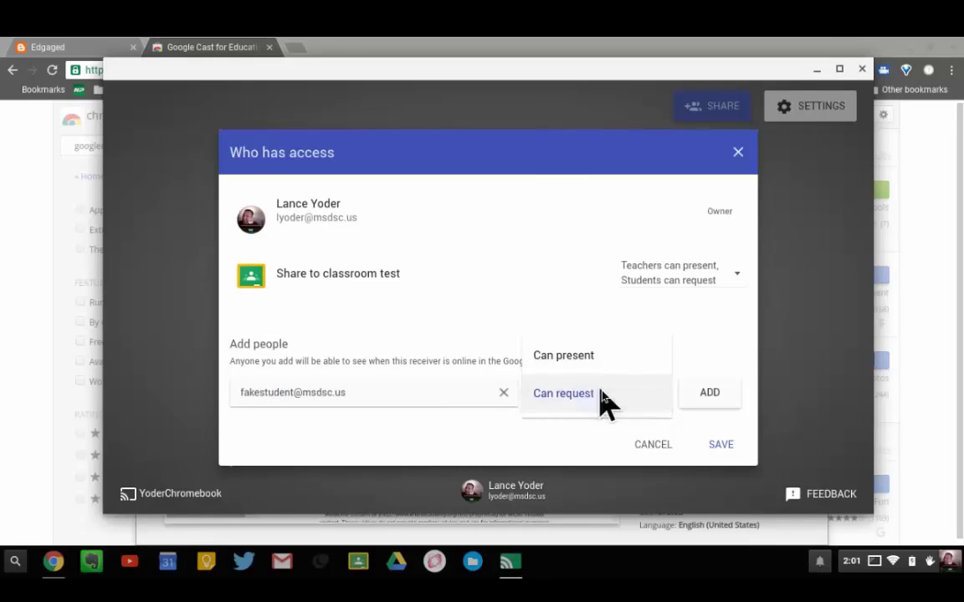
click(604, 400)
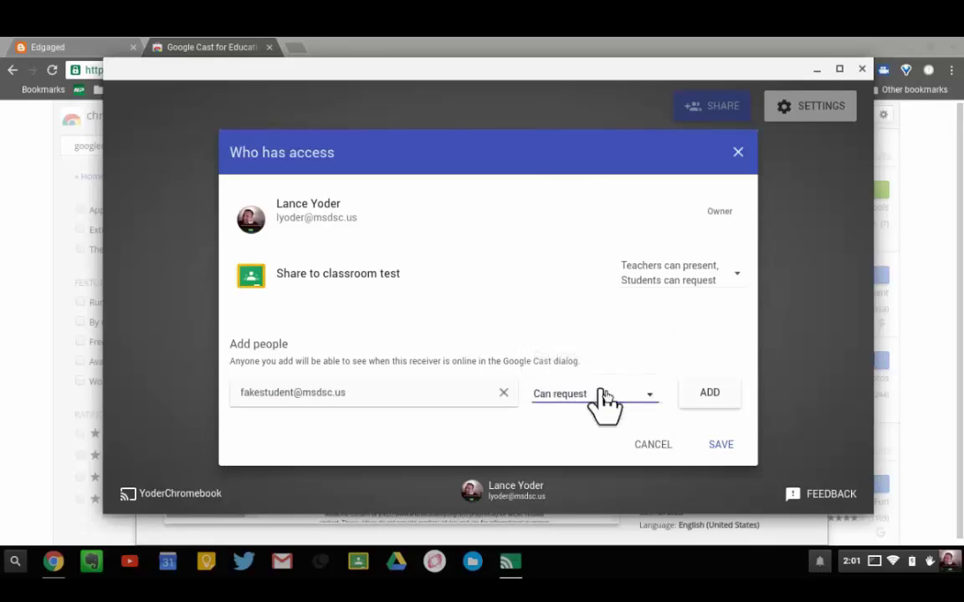
click(726, 407)
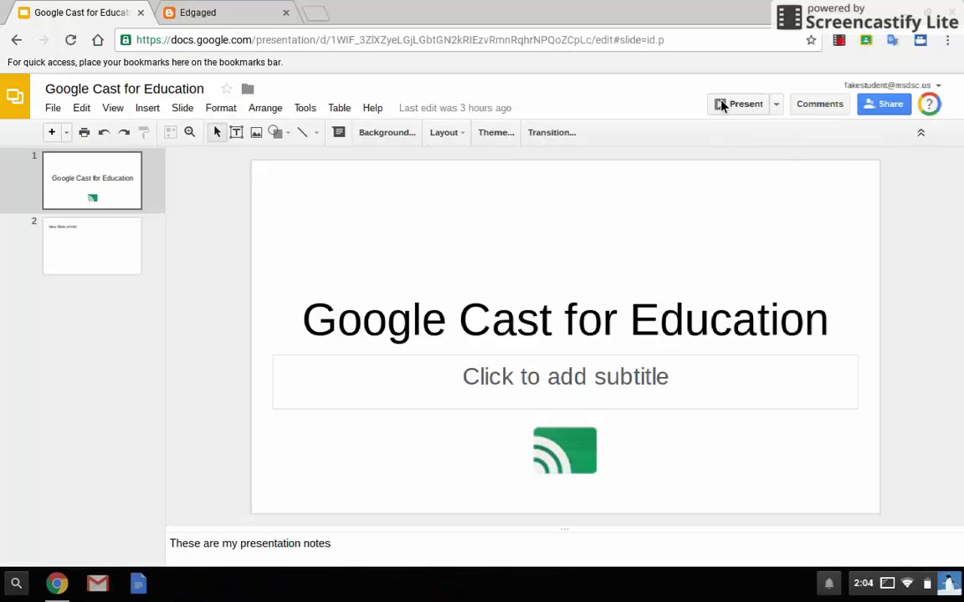
- Cast the Slides deck to the teacher's Chromebook receiver using Present on another screen
click(776, 113)
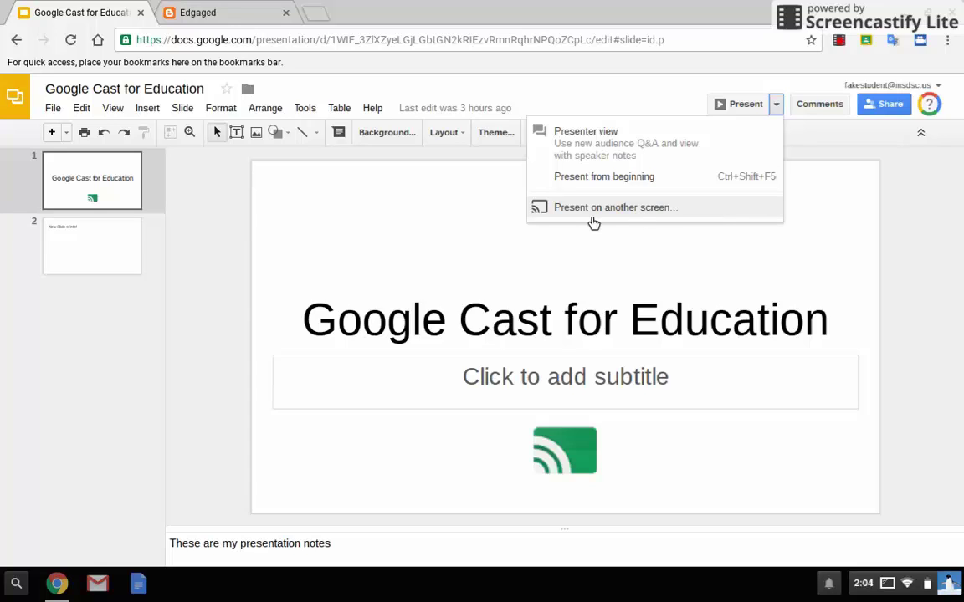
click(590, 218)
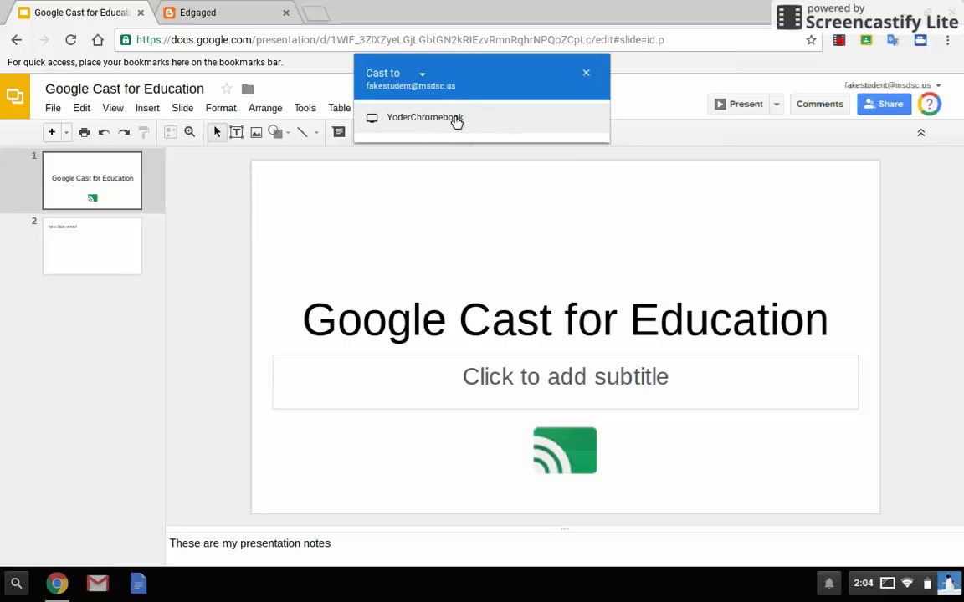
click(462, 122)
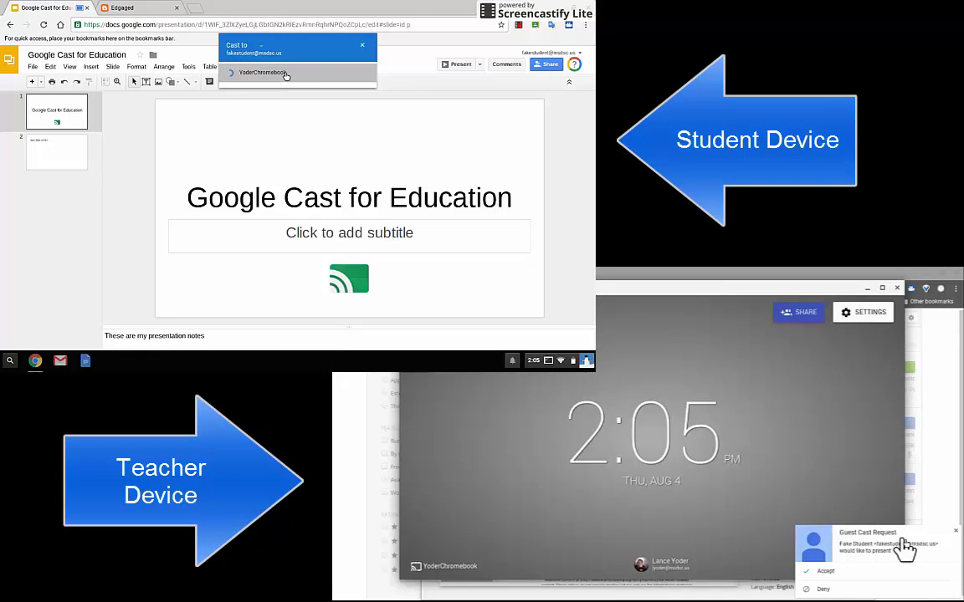
- Accept the guest cast request on the teacher device and close the student's Cast picker
click(866, 574)
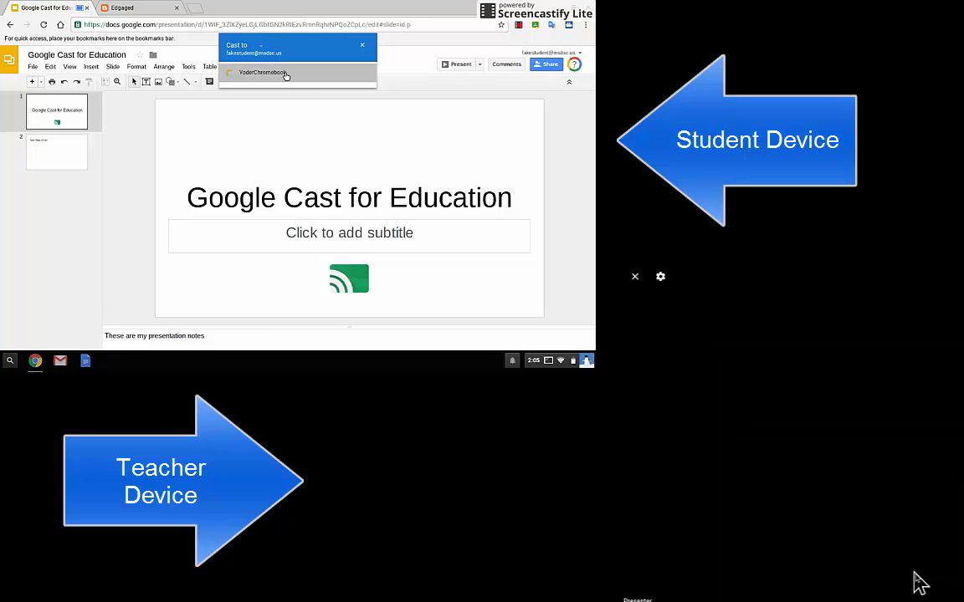
click(285, 74)
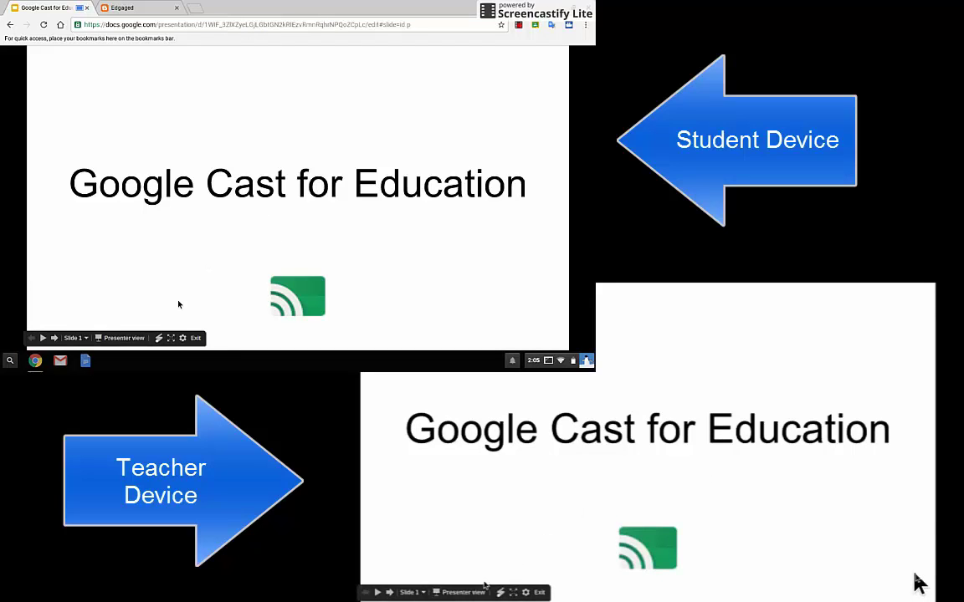
- Open presenter view with speaker notes, advance to slide 2, then return to the title slide
click(134, 339)
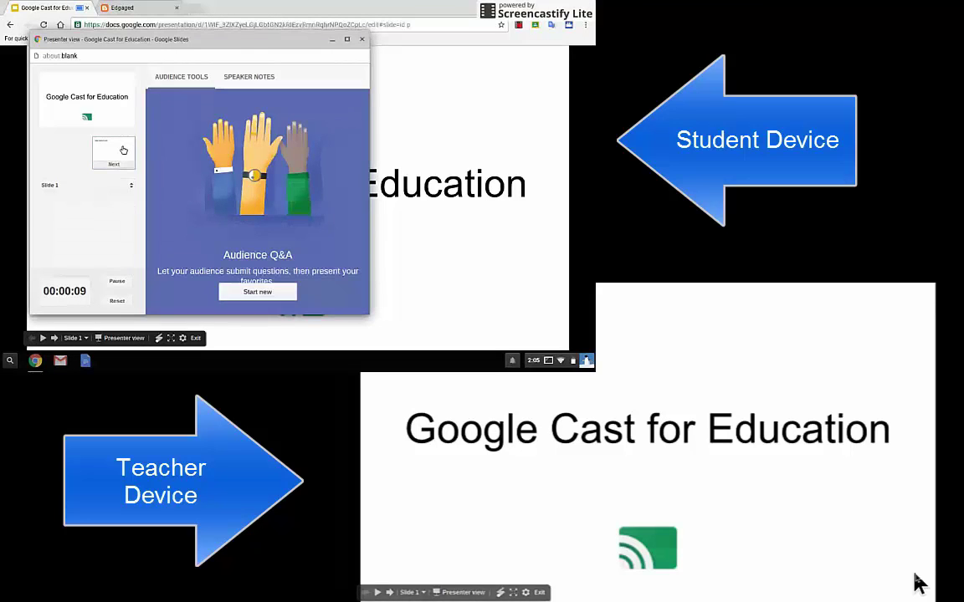
click(239, 82)
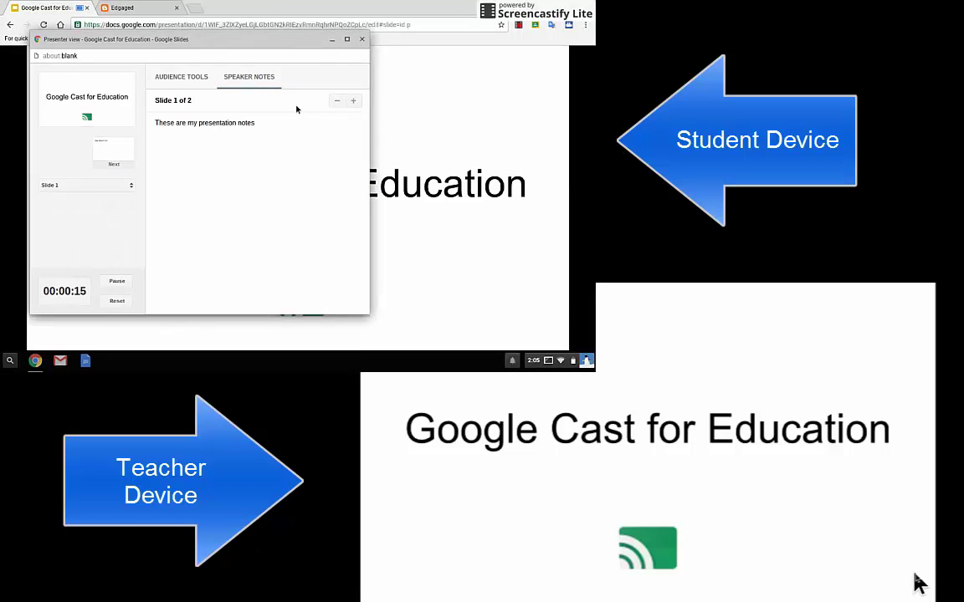
click(115, 144)
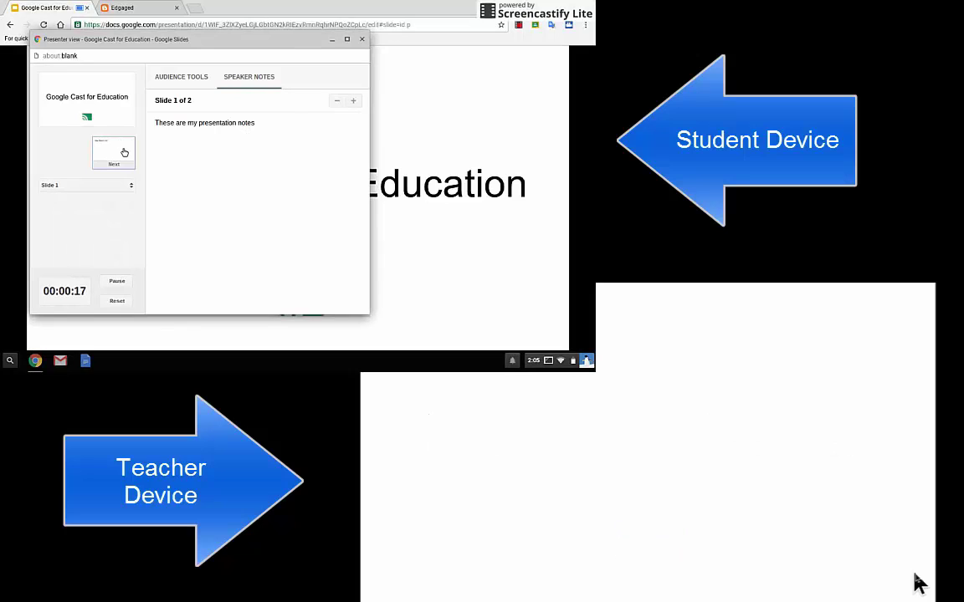
click(122, 152)
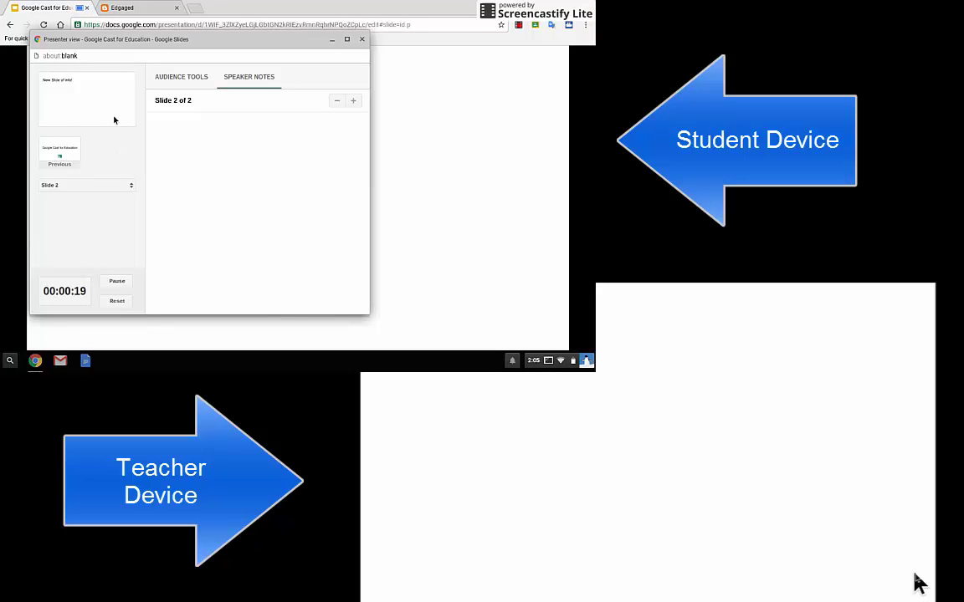
click(60, 149)
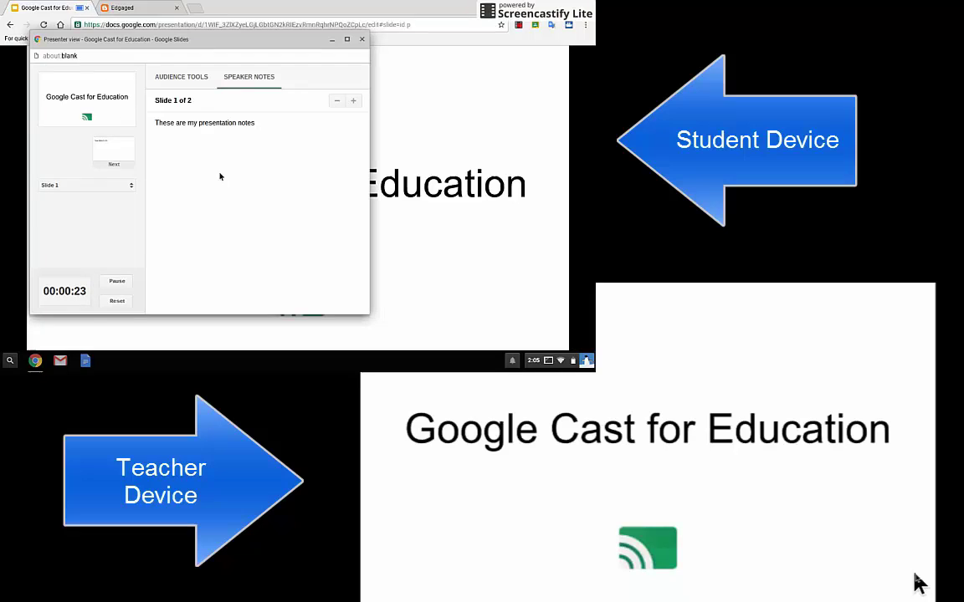
- Step to slide 2 and back, then start a new Q&A from Audience Tools
click(109, 151)
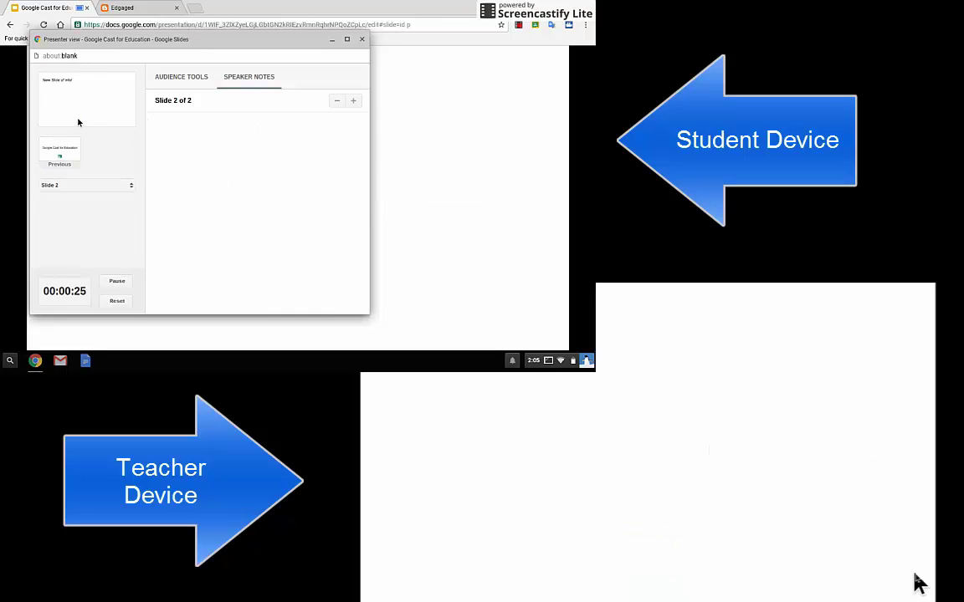
click(60, 147)
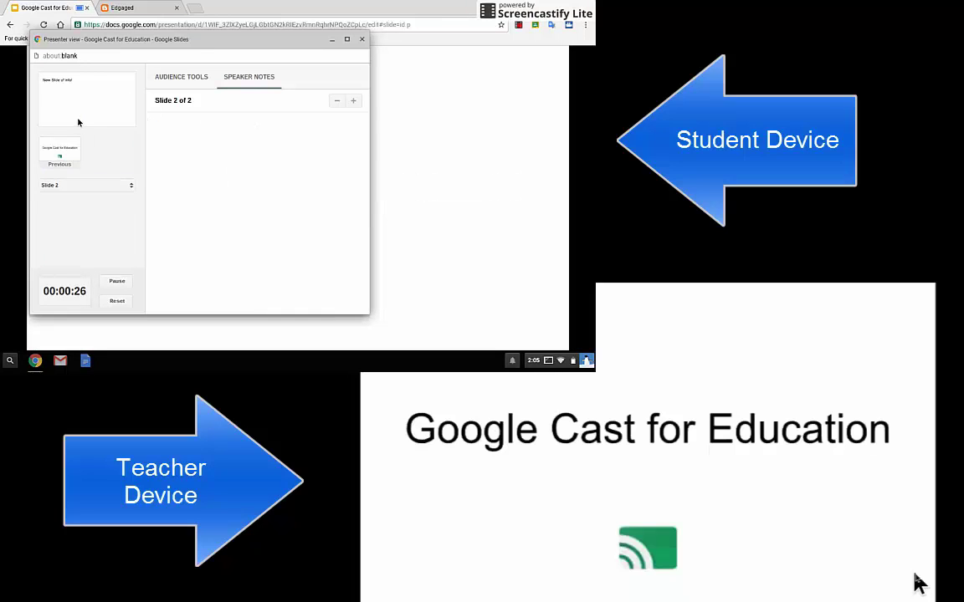
click(181, 78)
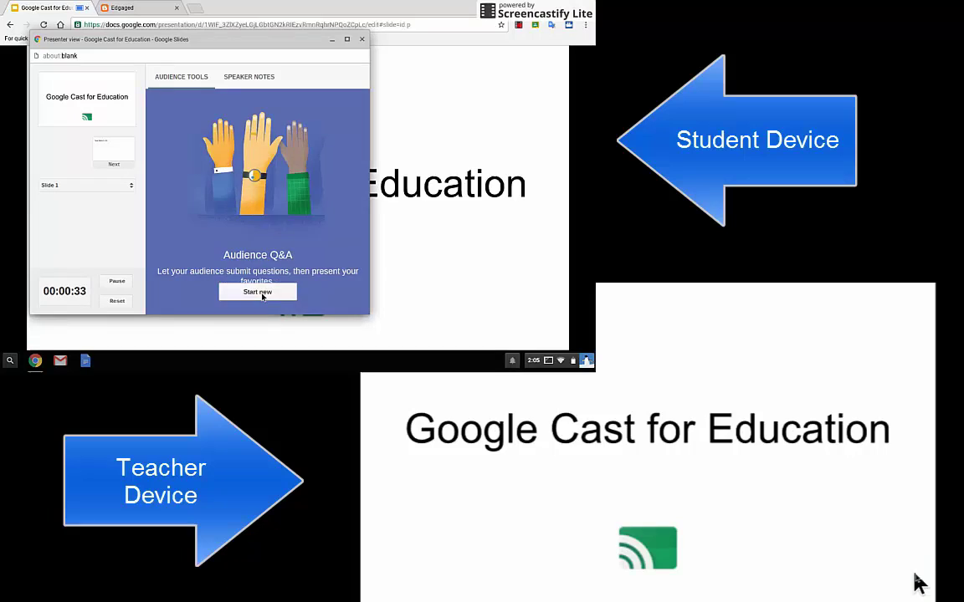
click(262, 293)
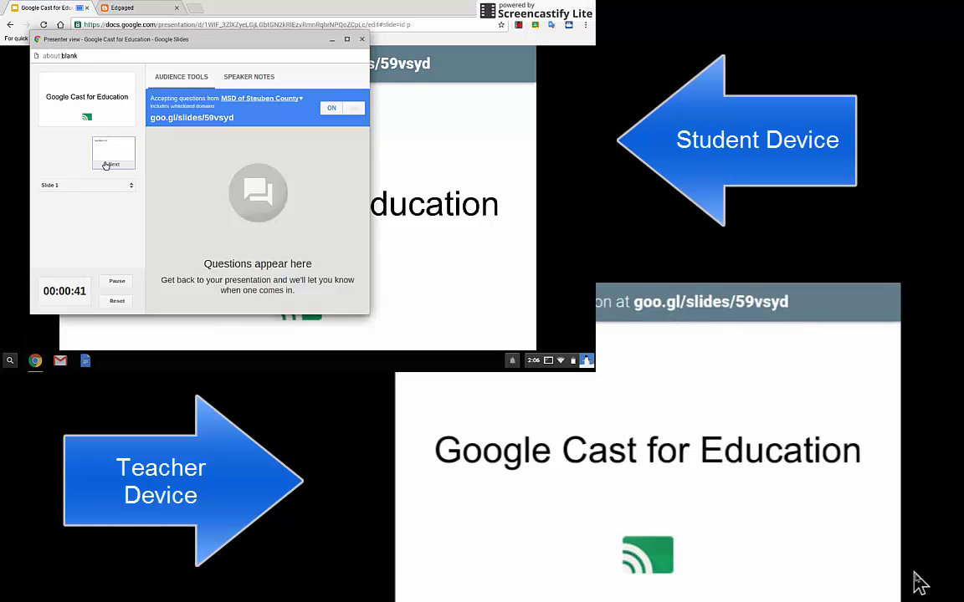
- Close the presenter view window and exit the slideshow with Esc
click(363, 39)
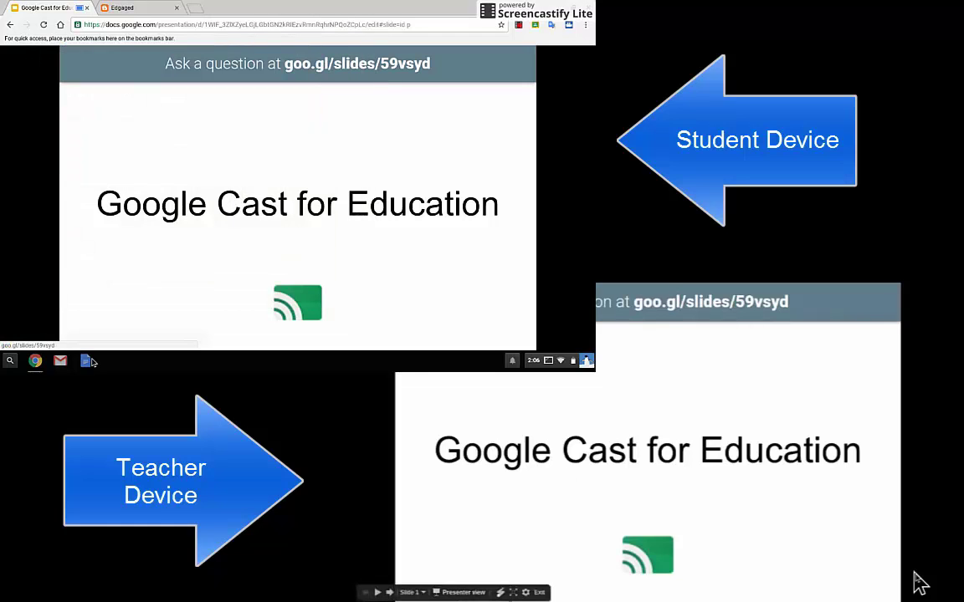
mouse_move(167, 349)
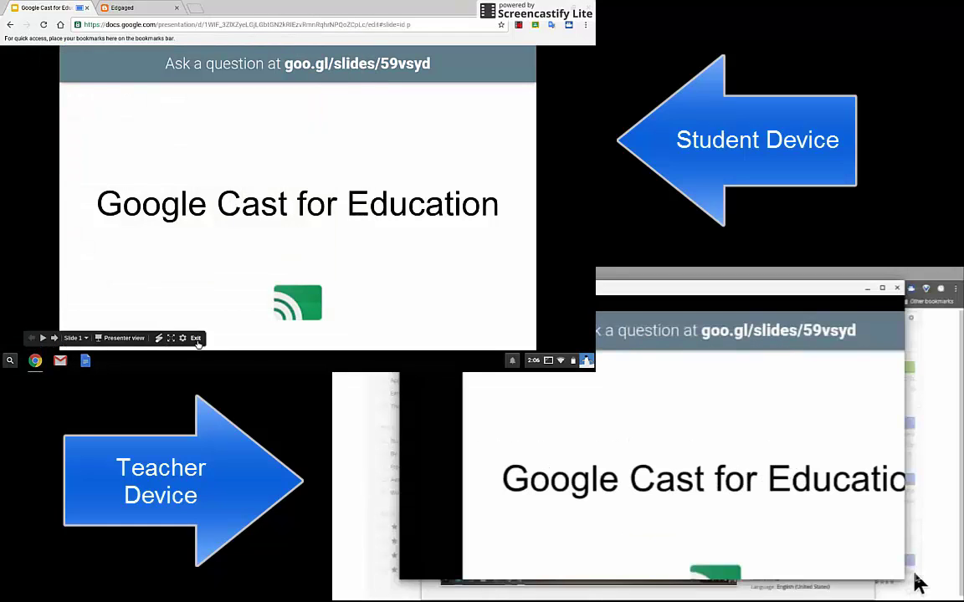
key(Escape)
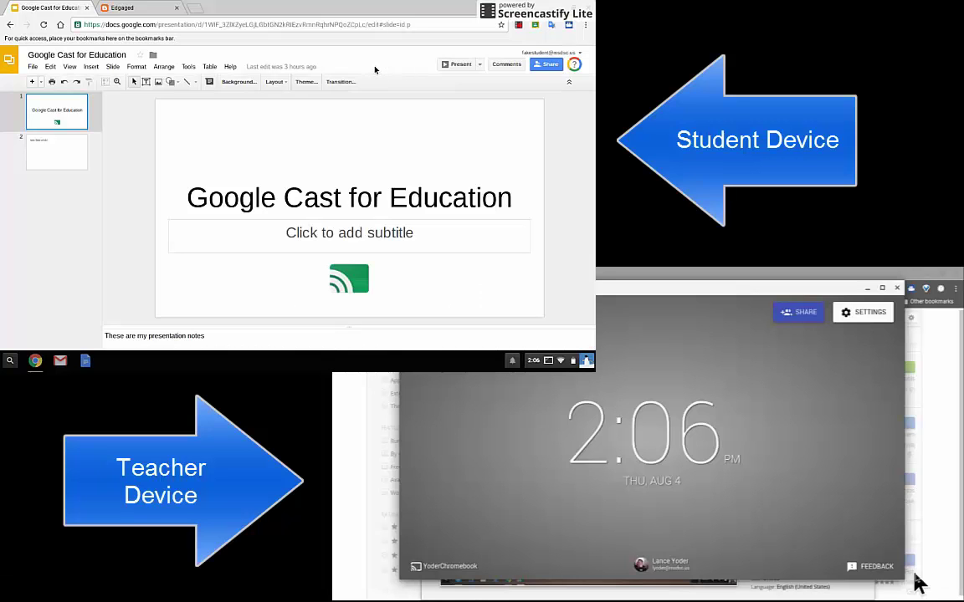
- Switch to the Edgaged tab, return briefly to the Slides Present menu, then show edgaged.net again
click(127, 9)
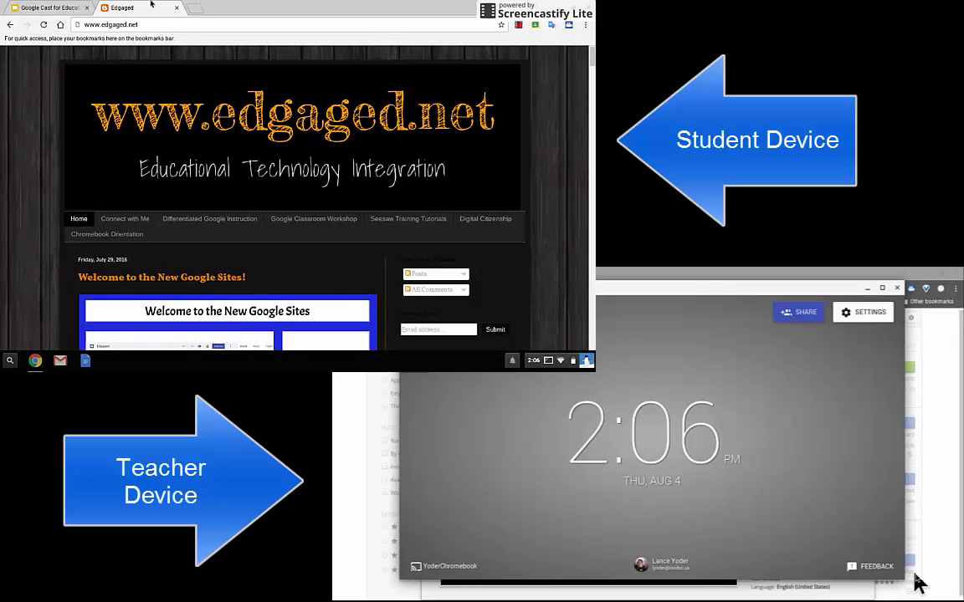
click(46, 9)
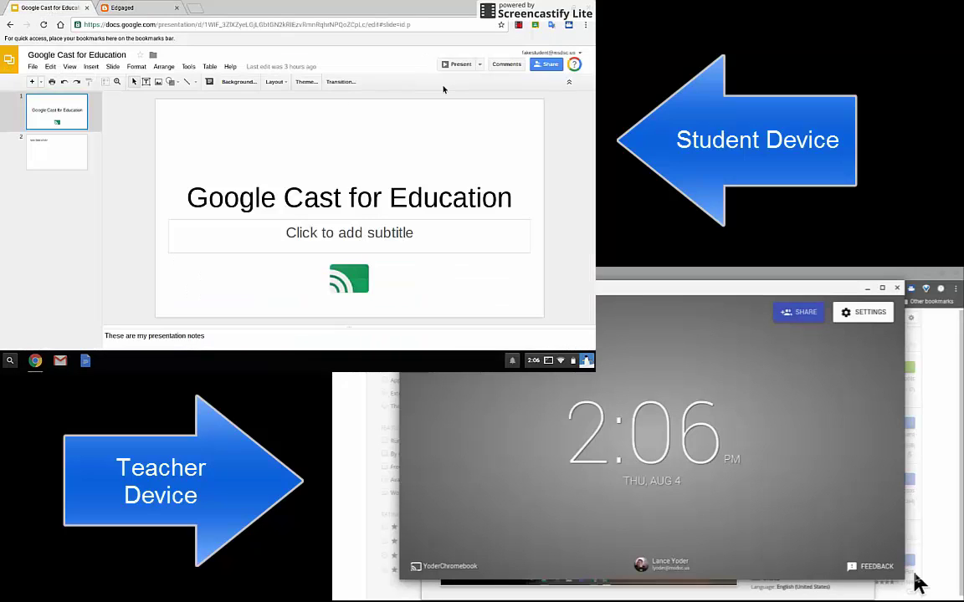
click(479, 64)
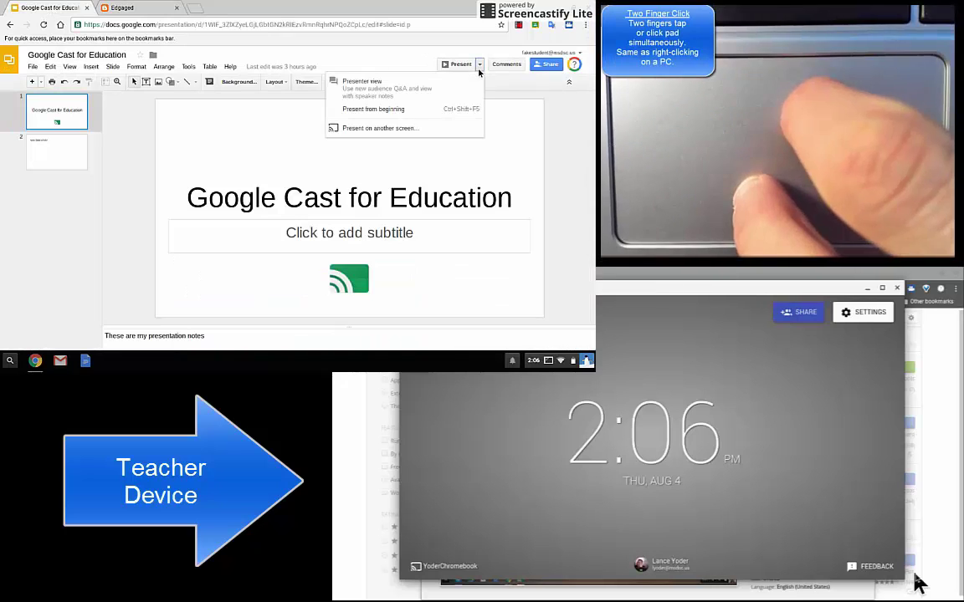
click(179, 9)
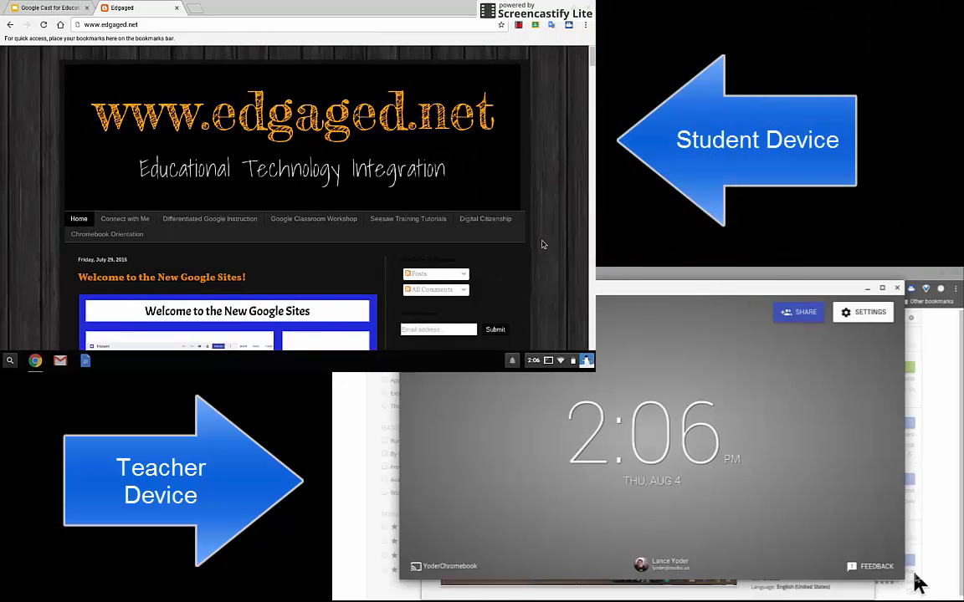
- Cast the edgaged.net tab to the teacher's Chromebook and accept the request there
right_click(541, 244)
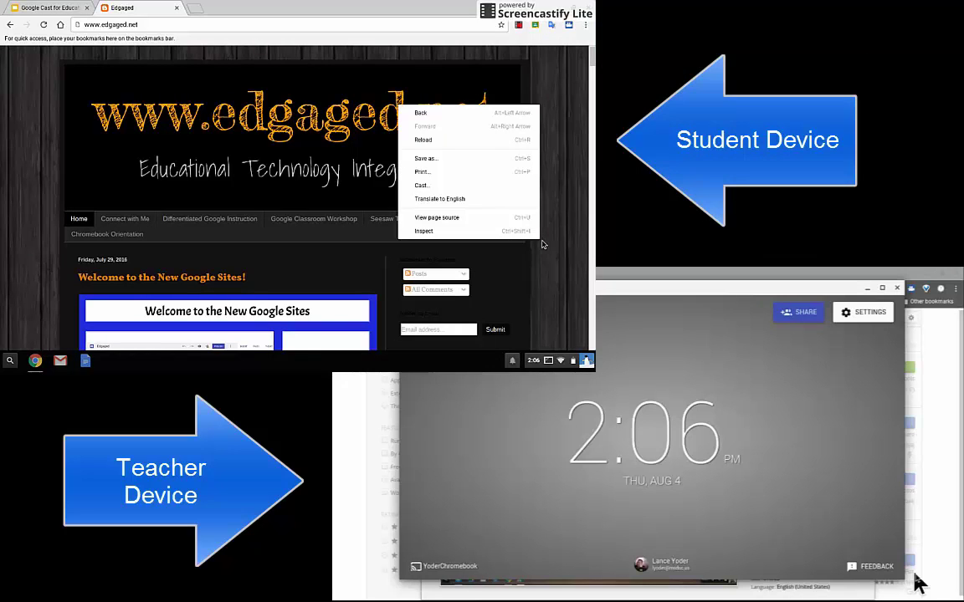
click(420, 185)
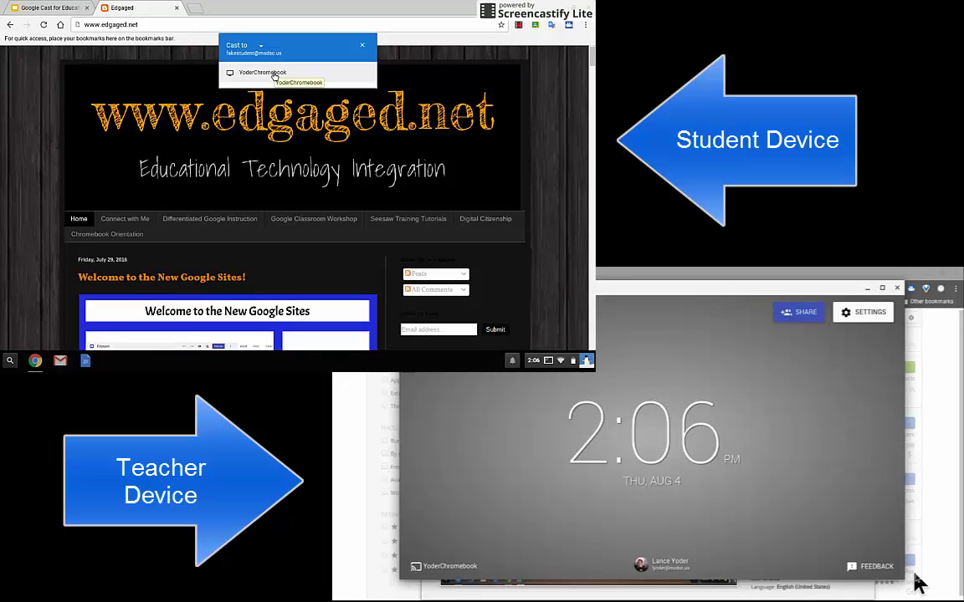
click(273, 75)
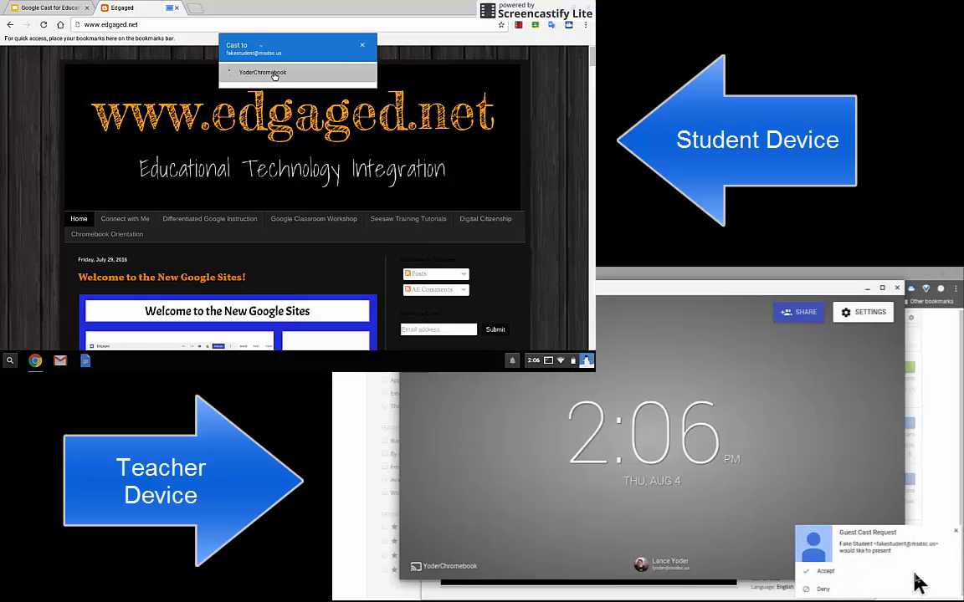
click(860, 576)
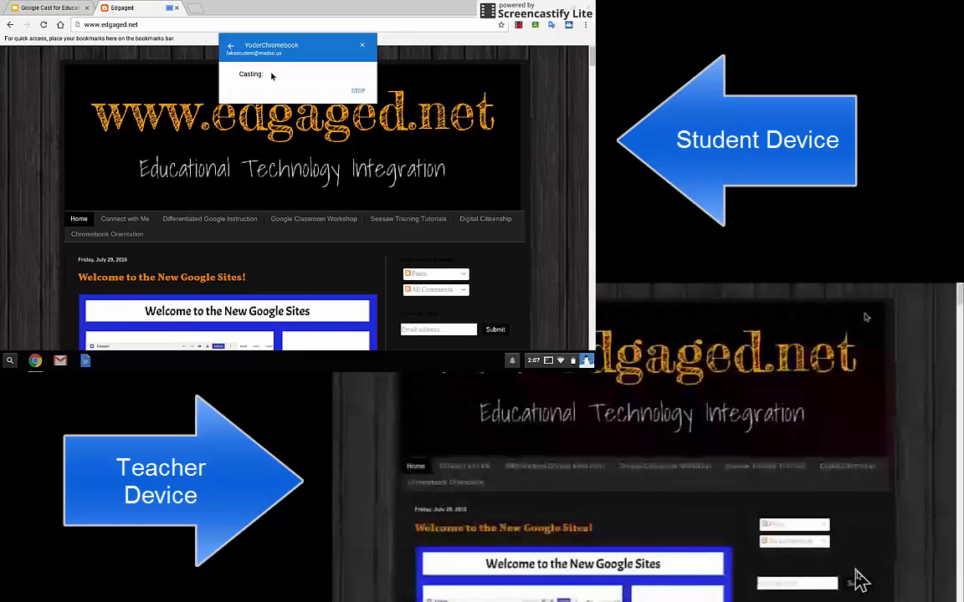
- Scroll the cast edgaged.net page down and back up so the teacher's receiver follows along
scroll(538, 127, down, 5)
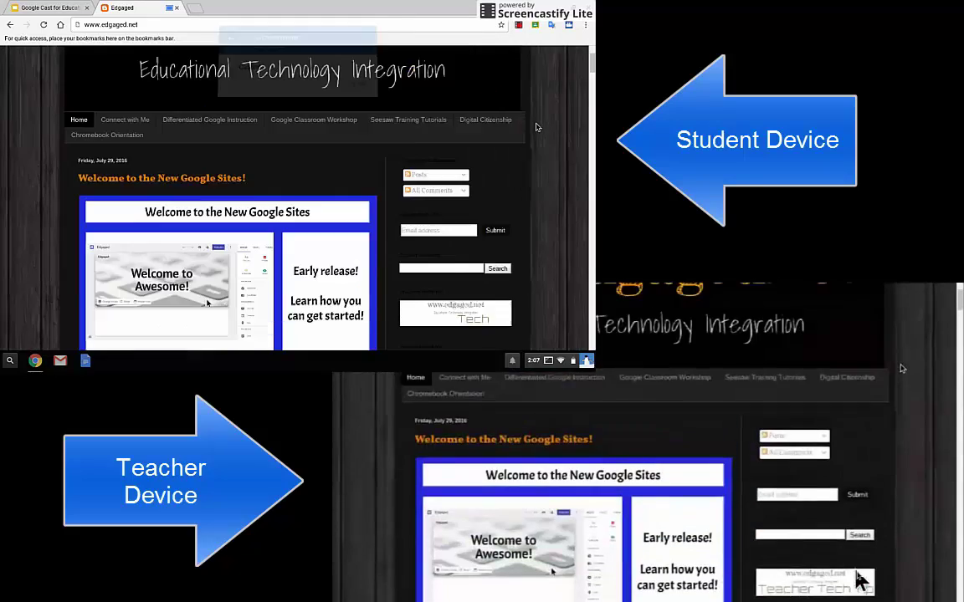
scroll(537, 127, down, 10)
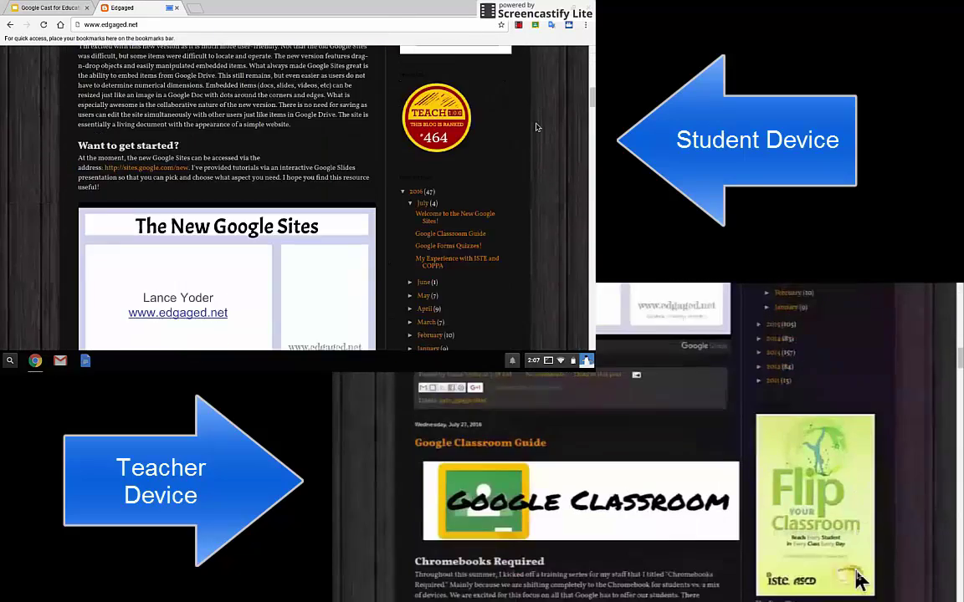
scroll(538, 127, up, 15)
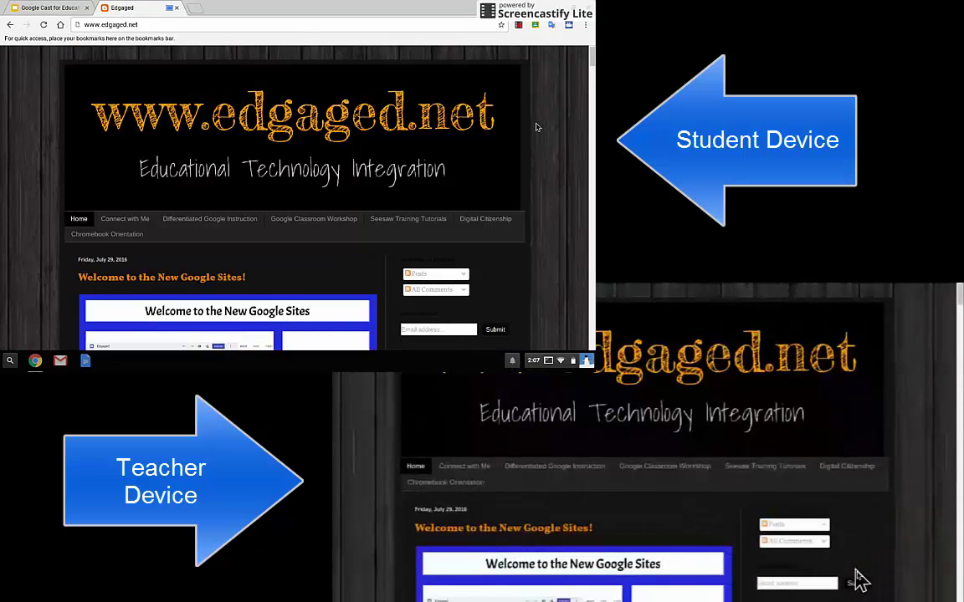
scroll(284, 152, down, 3)
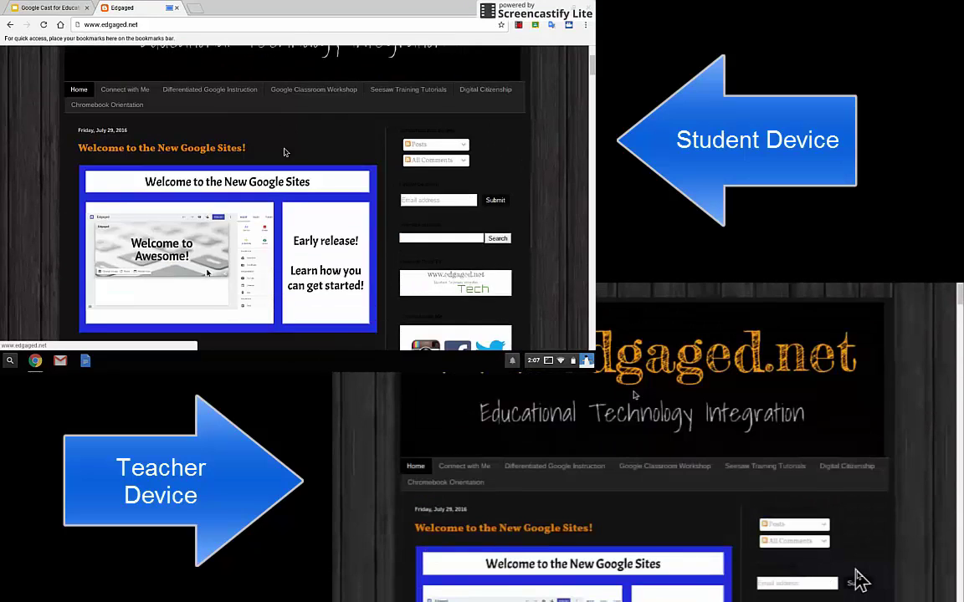
scroll(284, 152, up, 3)
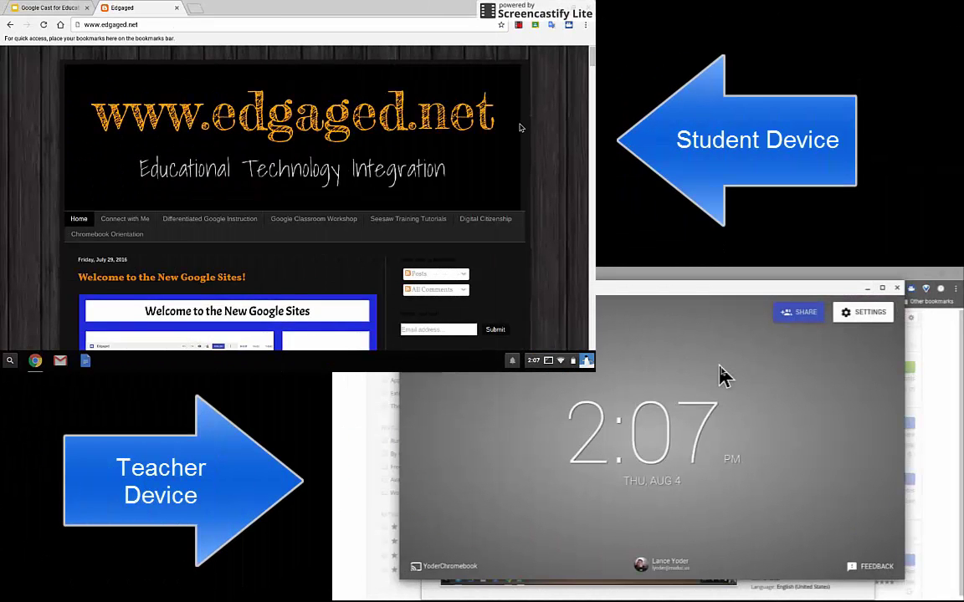
- Start a new cast from the page menu, choosing Cast desktop as the source
right_click(488, 127)
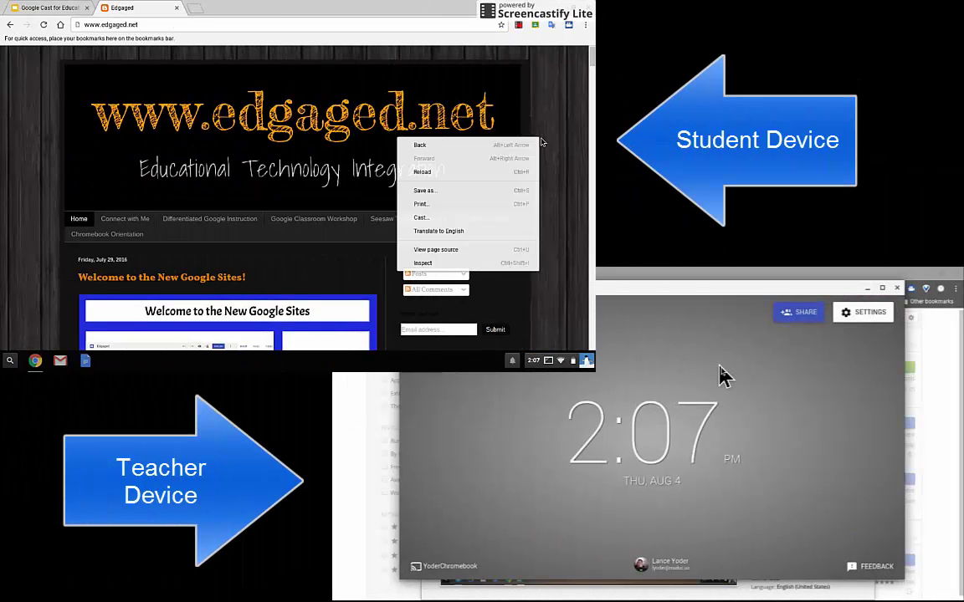
click(467, 218)
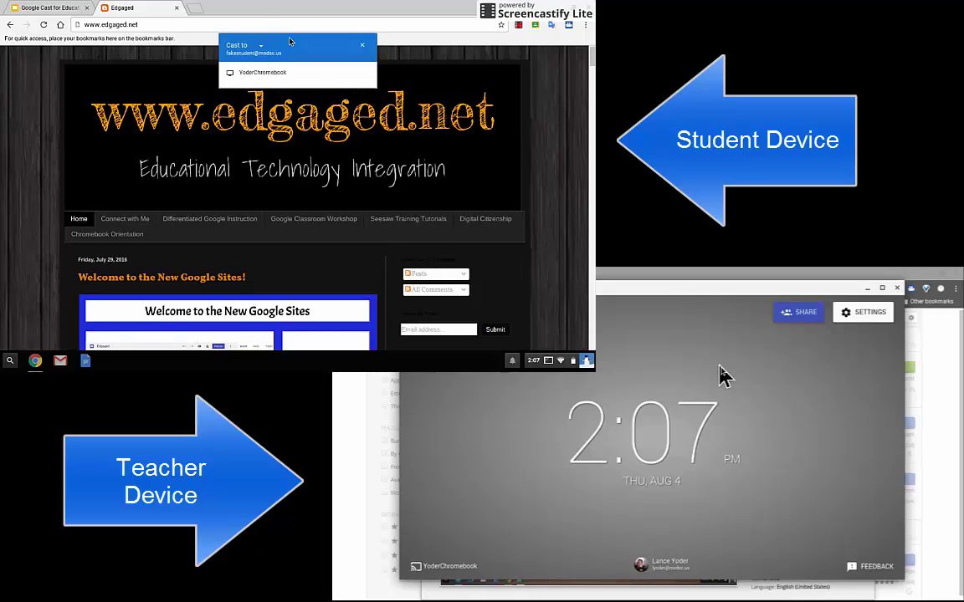
click(261, 44)
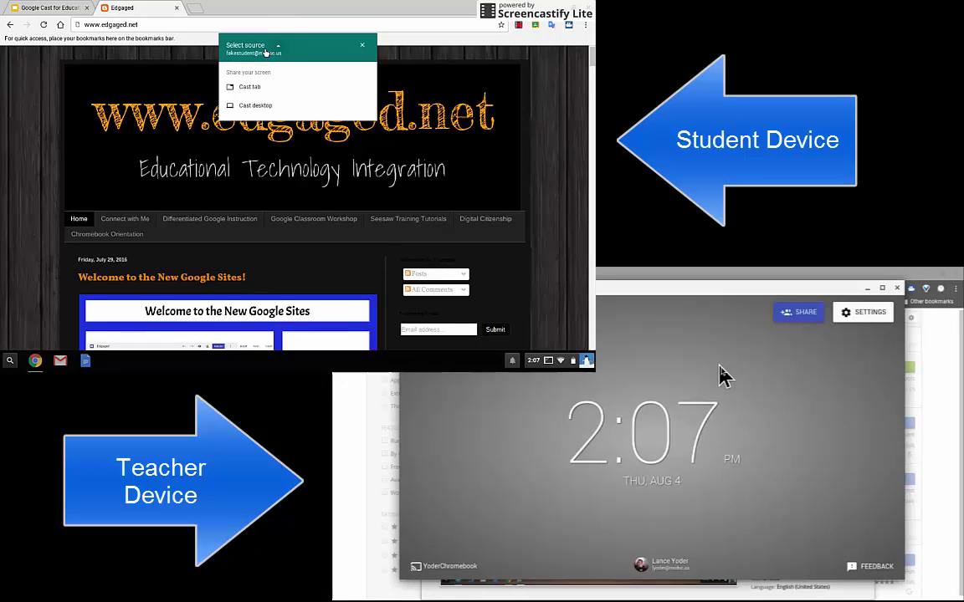
click(269, 112)
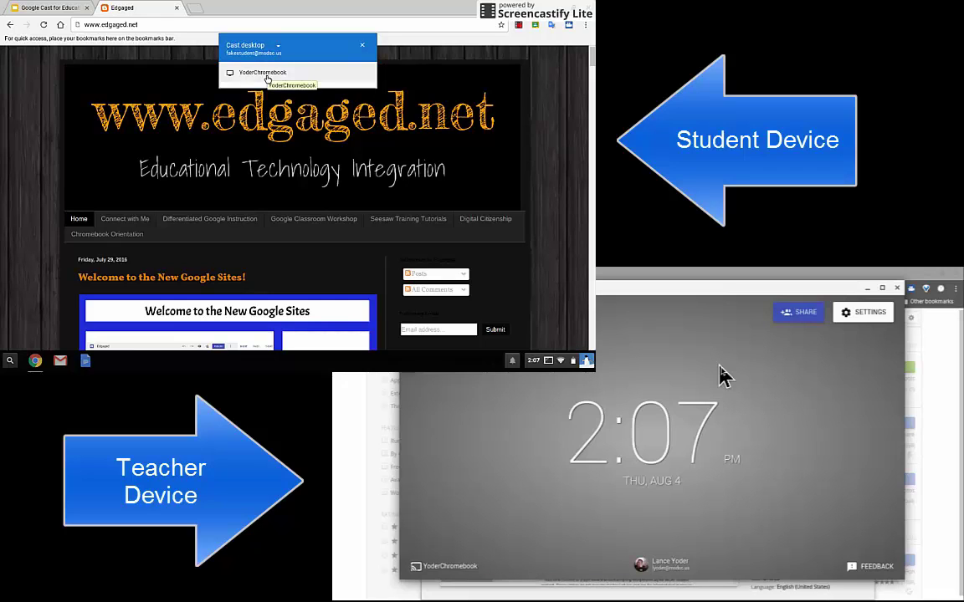
- Send the desktop cast to the teacher's Chromebook, allowing screen and audio sharing and accepting it on the teacher's device
click(267, 77)
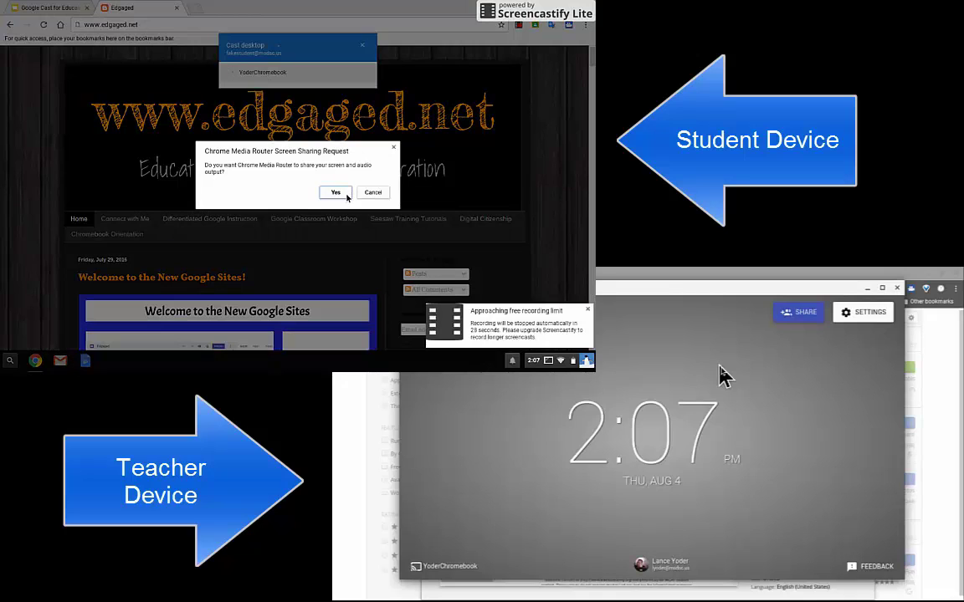
click(336, 192)
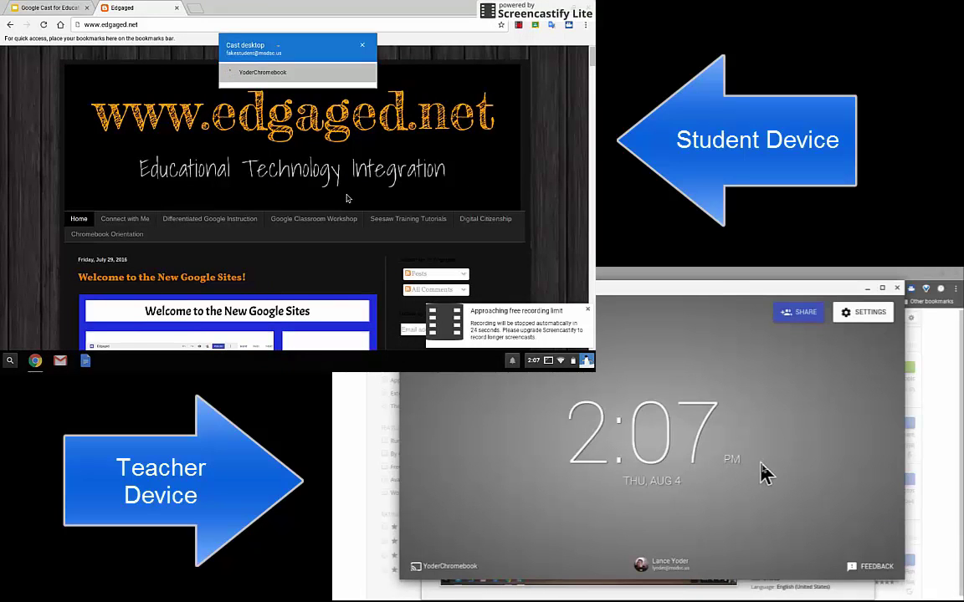
click(862, 574)
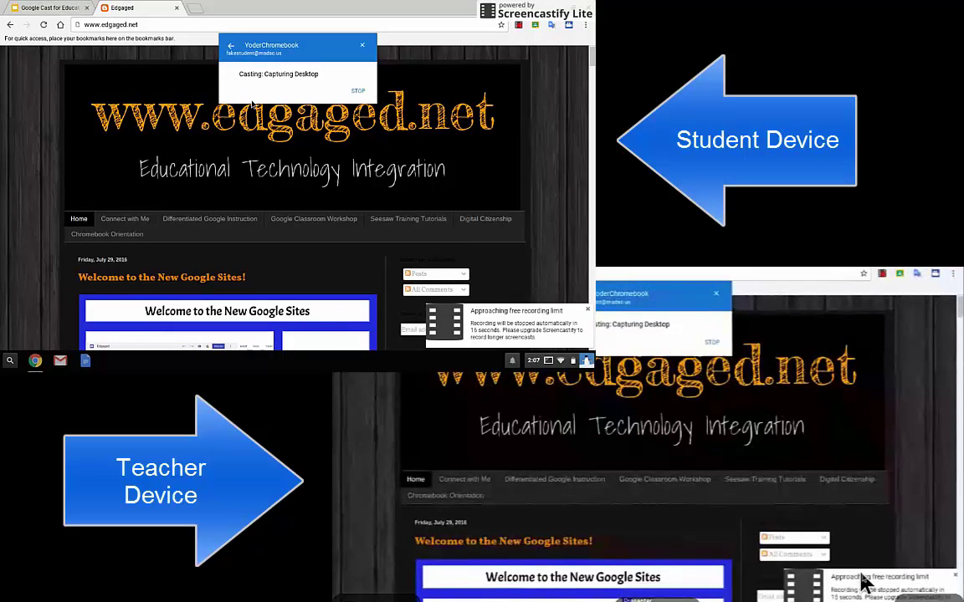
- Switch twice between the Google Cast for Education slides tab and the Edgaged tab, ending on Edgaged
click(43, 11)
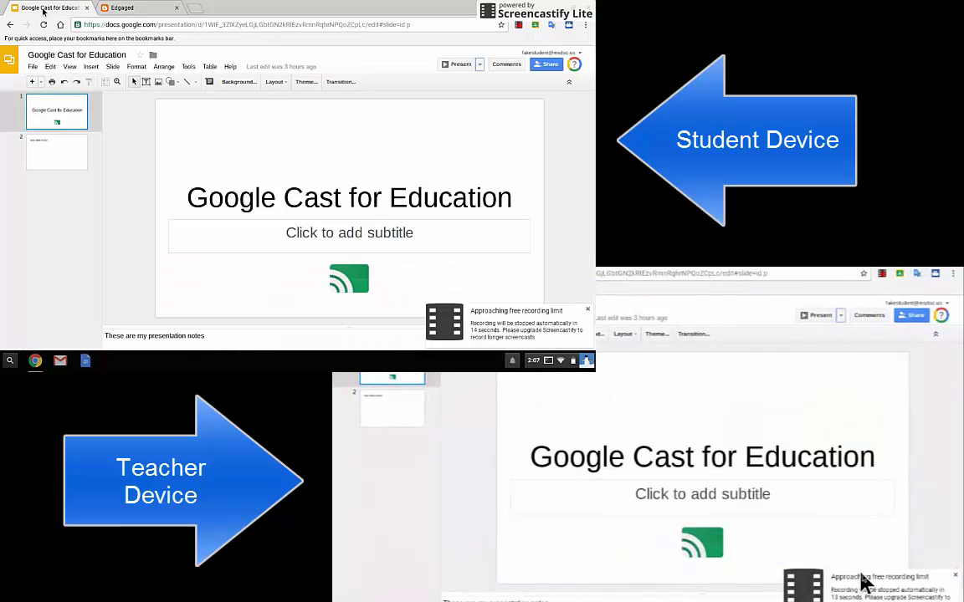
click(115, 8)
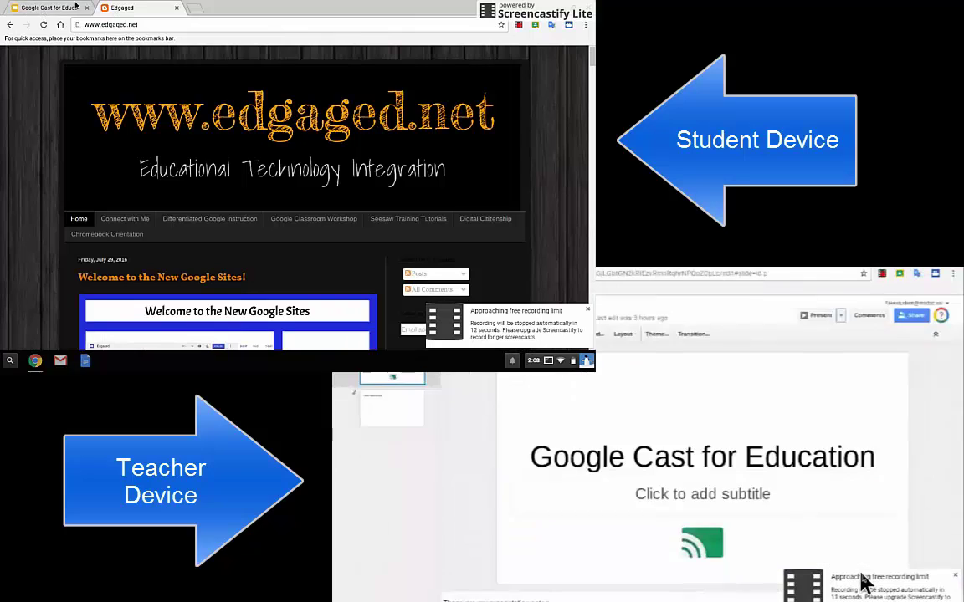
click(38, 9)
click(113, 8)
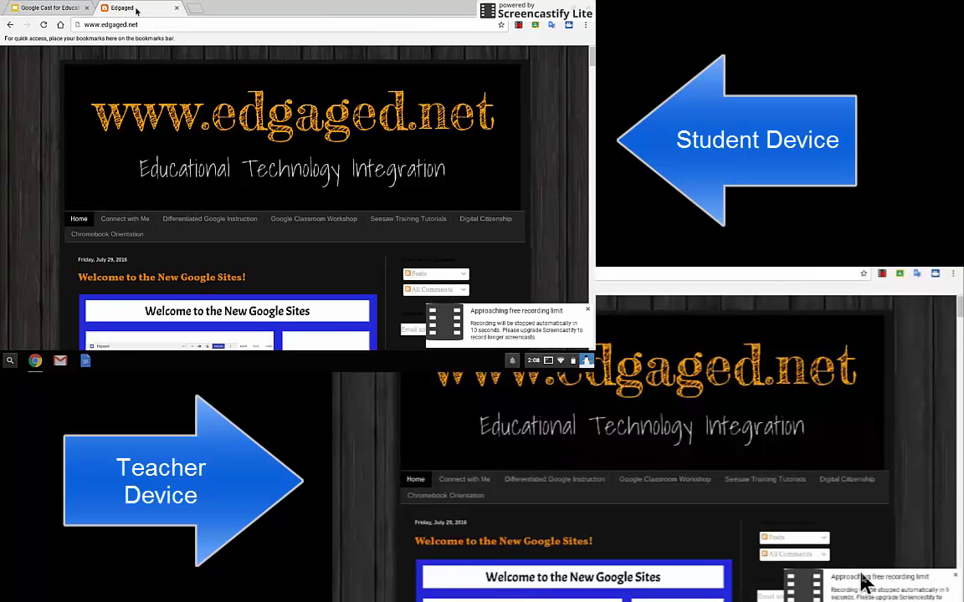